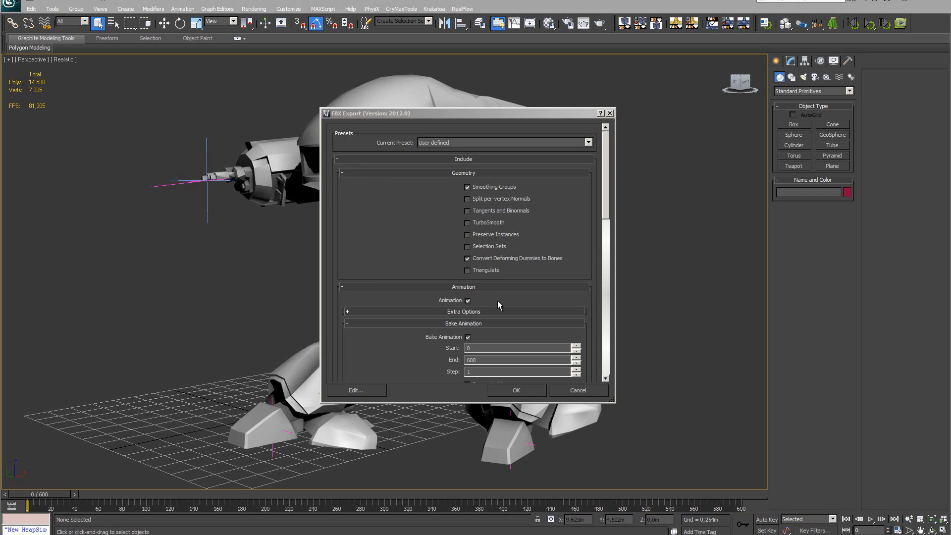
Complete the robot's FBX export, switch to iClone 3DXchange5 and import robot_3dpalace.FBX without its animation
{"action": "left_click", "coordinate": [530, 395]}
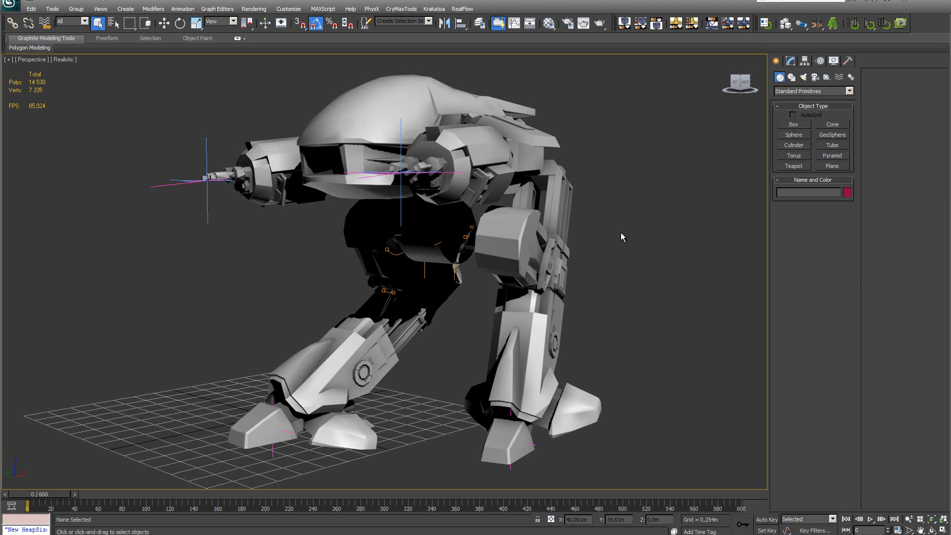
{"action": "key", "text": "alt+Tab"}
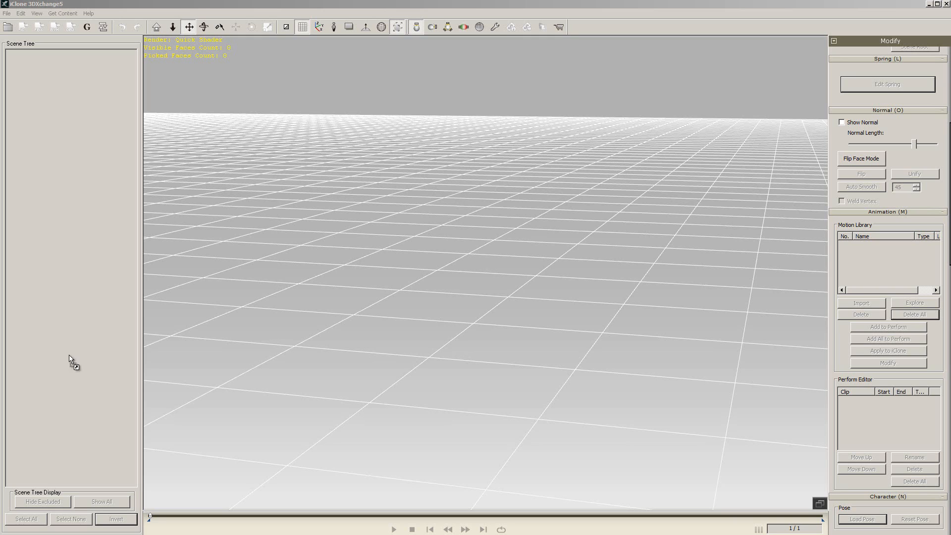
{"action": "left_click_drag", "start_coordinate": [70, 361], "coordinate": [461, 276]}
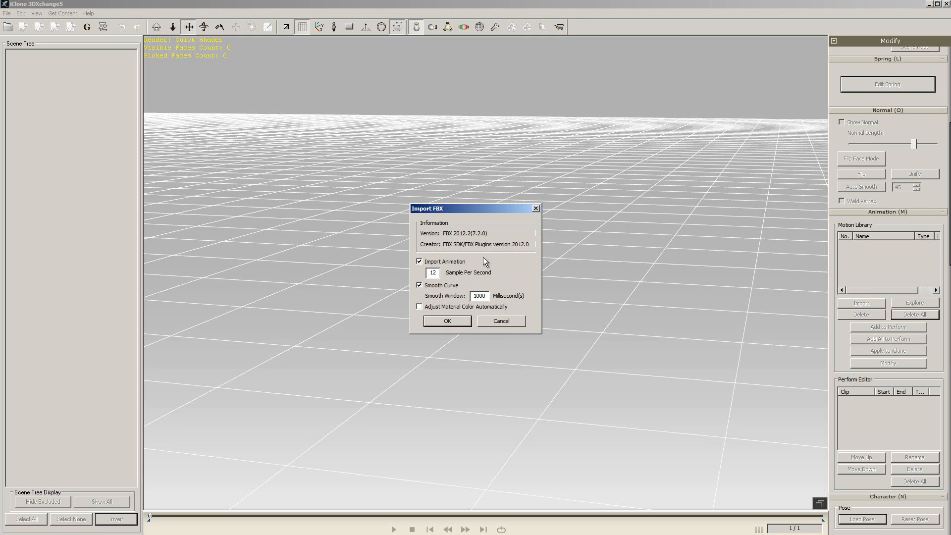
{"action": "left_click", "coordinate": [420, 261]}
{"action": "left_click", "coordinate": [452, 322]}
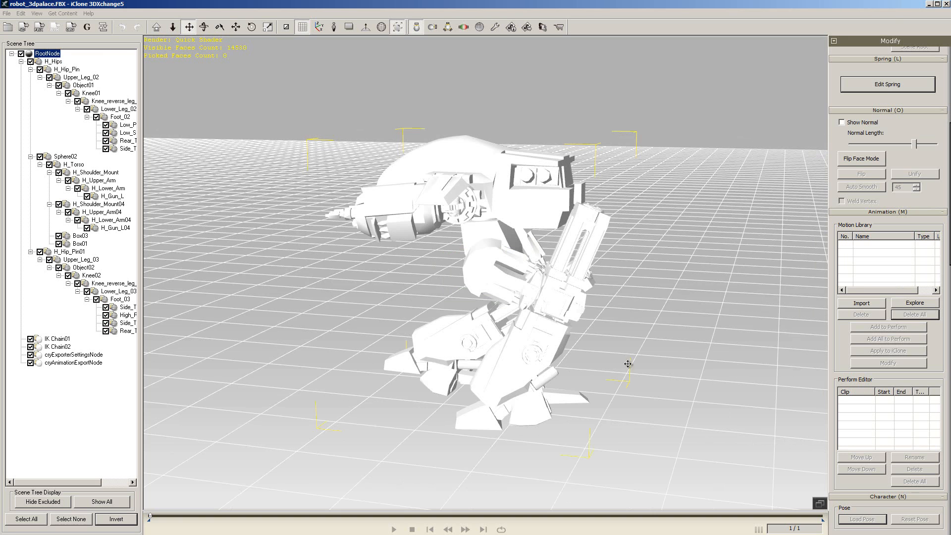
Align the robot's RootNode to the ground
{"action": "right_click_drag", "start_coordinate": [670, 352], "coordinate": [777, 318]}
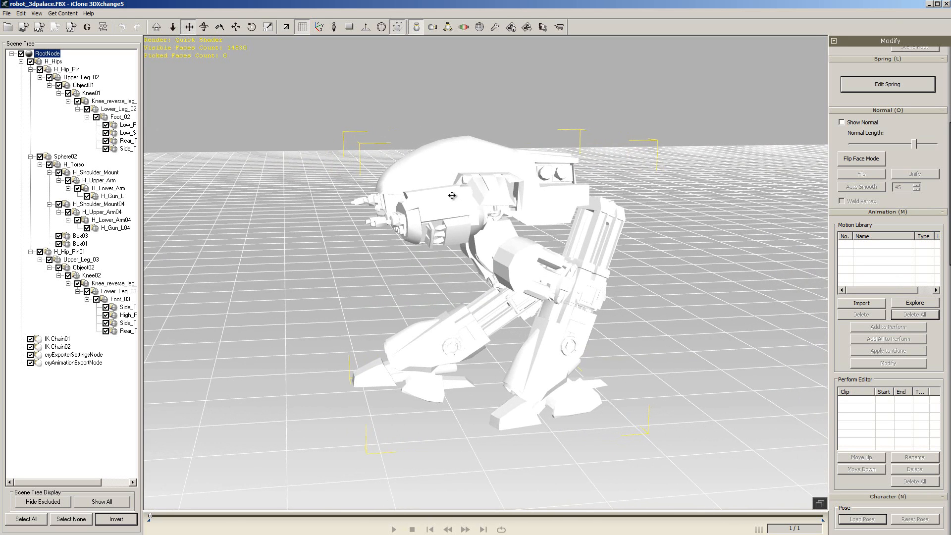
{"action": "scroll", "coordinate": [838, 75], "scroll_direction": "up", "scroll_amount": 5}
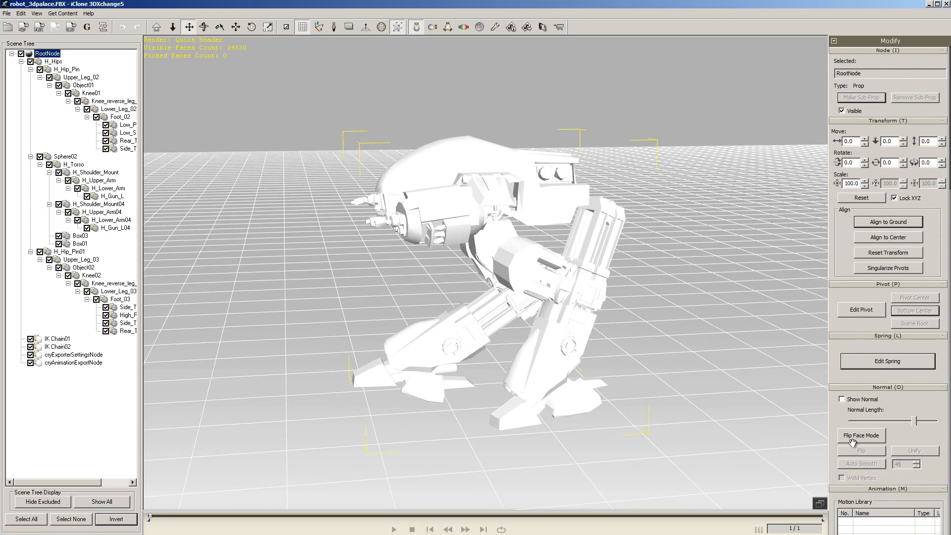
{"action": "left_click", "coordinate": [893, 222]}
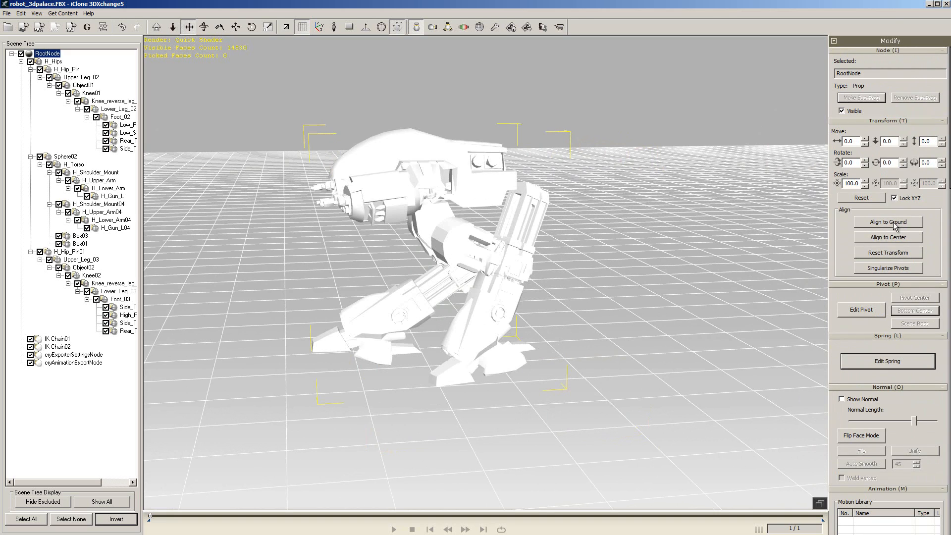
Display the origin axes and the human-shaped dummy as a size reference for the robot
{"action": "left_click", "coordinate": [319, 28]}
{"action": "right_click_drag", "start_coordinate": [437, 414], "coordinate": [603, 441]}
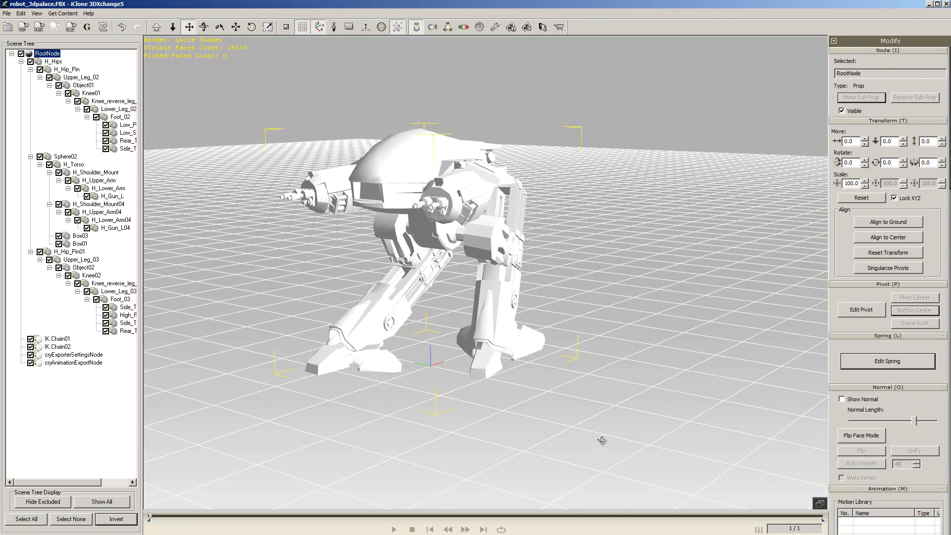
{"action": "right_click_drag", "start_coordinate": [647, 385], "coordinate": [675, 373]}
{"action": "middle_click_drag", "start_coordinate": [675, 374], "coordinate": [713, 380]}
{"action": "scroll", "coordinate": [714, 380], "scroll_direction": "up", "scroll_amount": 3}
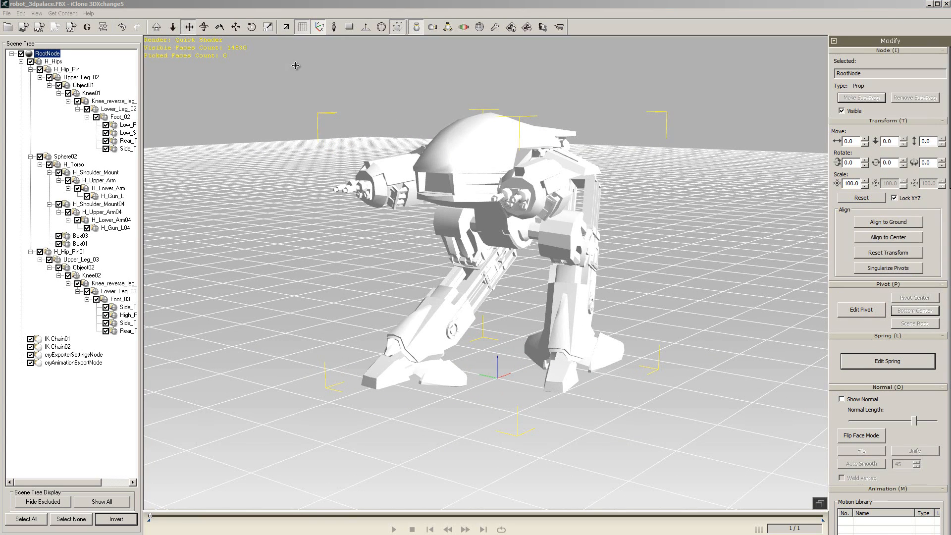
{"action": "left_click", "coordinate": [334, 26]}
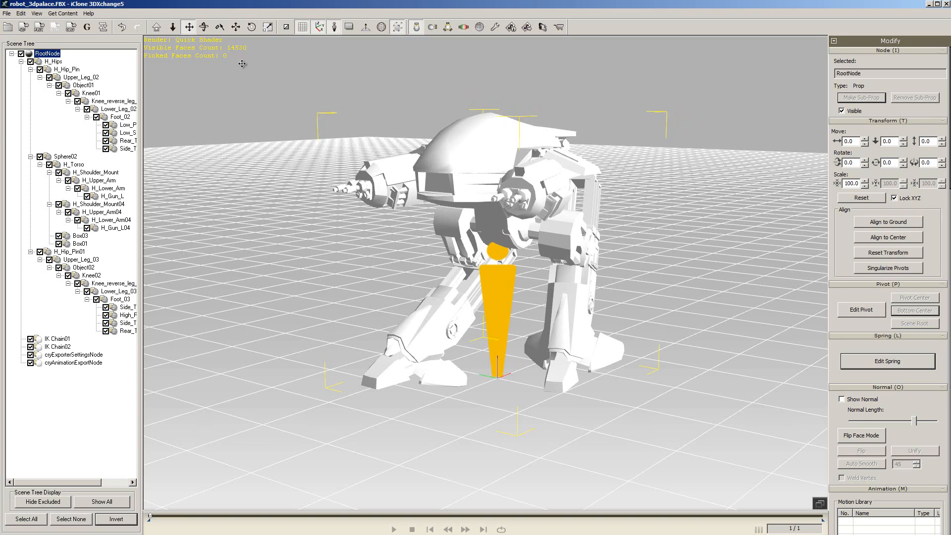
Scale the robot uniformly to about 69.3 percent, using the dummy as reference, and reset its transform
{"action": "left_click", "coordinate": [270, 27]}
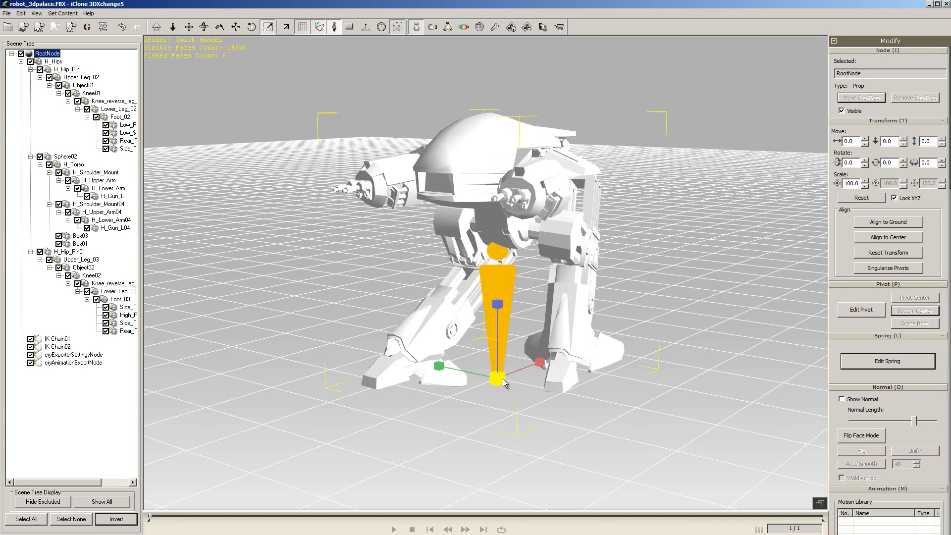
{"action": "left_click_drag", "start_coordinate": [504, 378], "coordinate": [503, 418]}
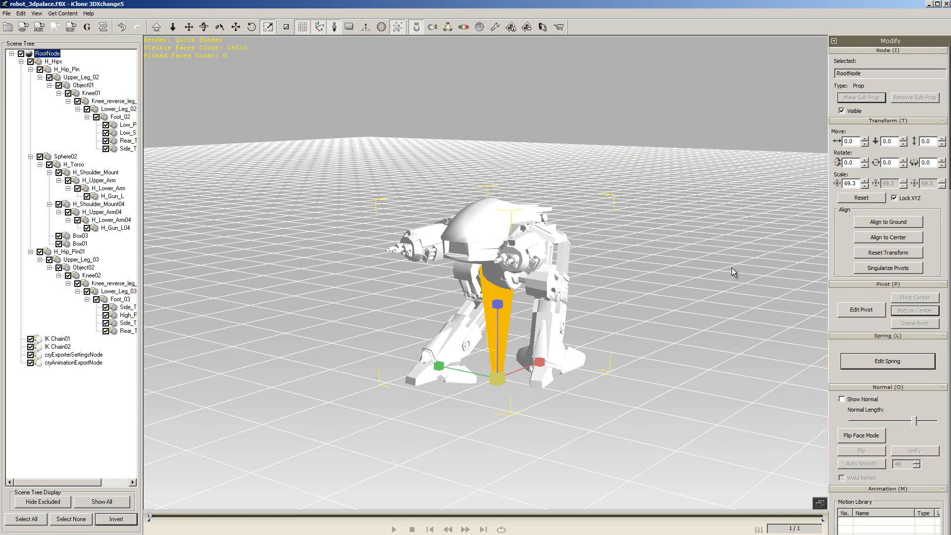
{"action": "left_click", "coordinate": [902, 253]}
Preview the robot under the alternative light setups and return to the original lighting
{"action": "left_click", "coordinate": [447, 29]}
{"action": "left_click", "coordinate": [432, 28]}
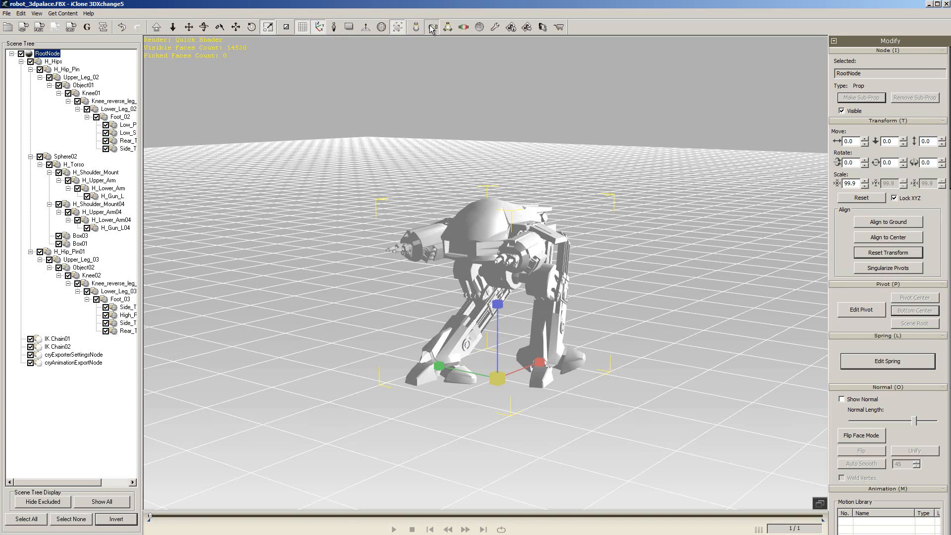
{"action": "left_click", "coordinate": [416, 28]}
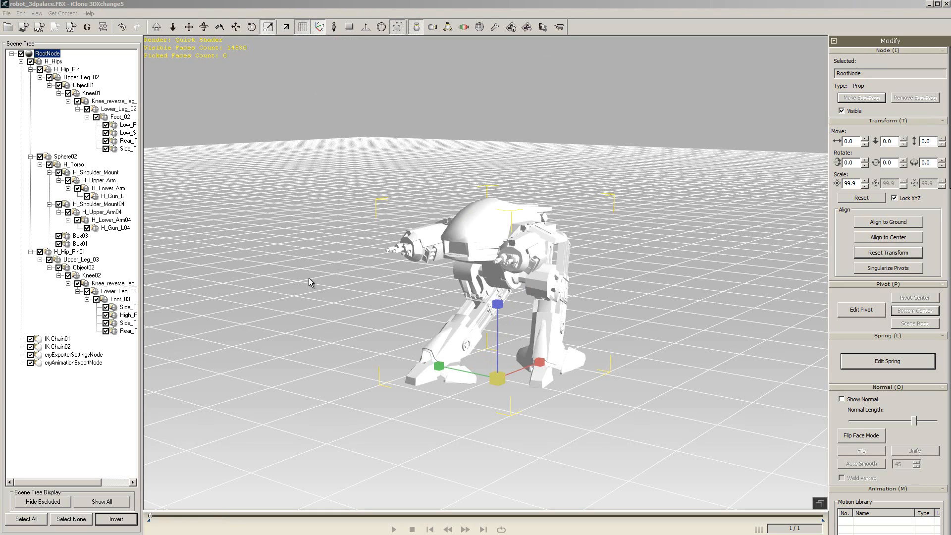
Select all robot parts under H_Hips and export them as an iClone 5 prop named robot_3d, with Select Only
{"action": "left_click", "coordinate": [53, 63]}
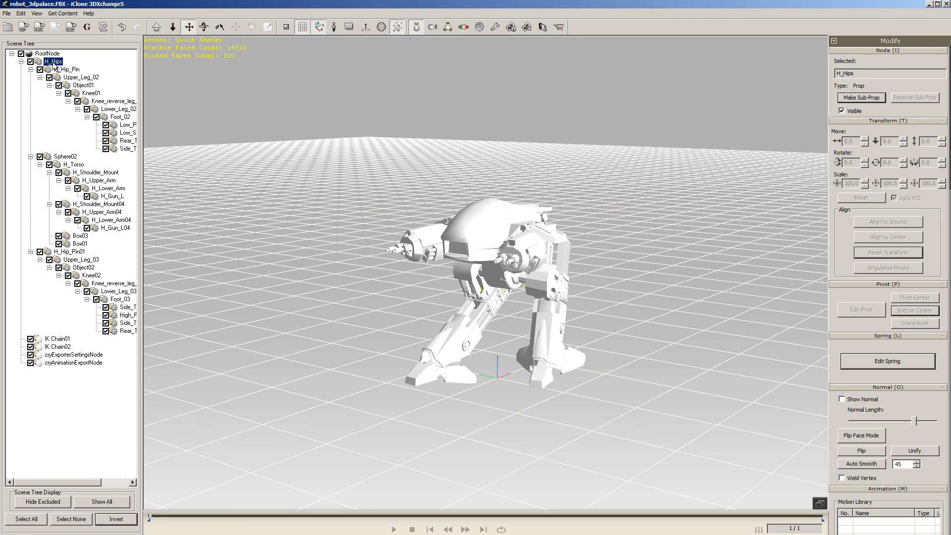
{"action": "left_click", "coordinate": [119, 331], "text": "shift"}
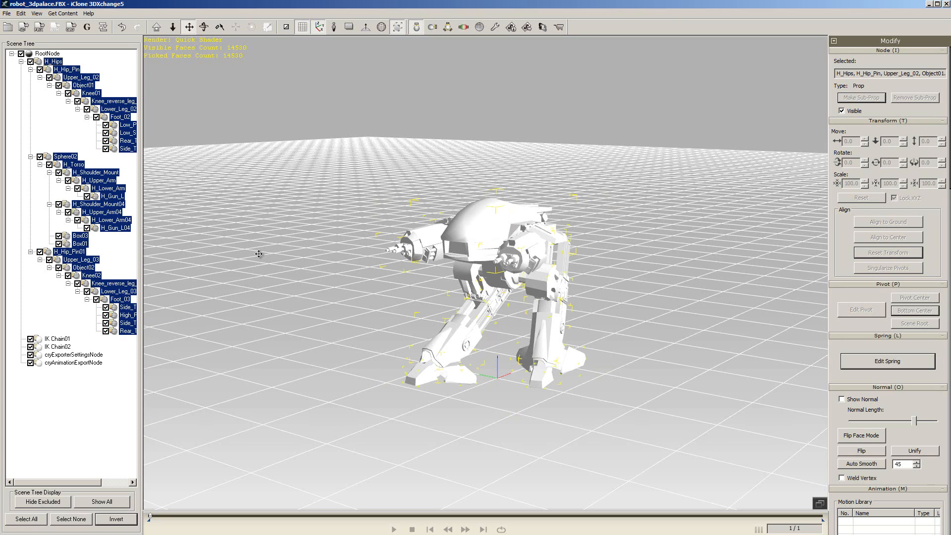
{"action": "left_click", "coordinate": [23, 26]}
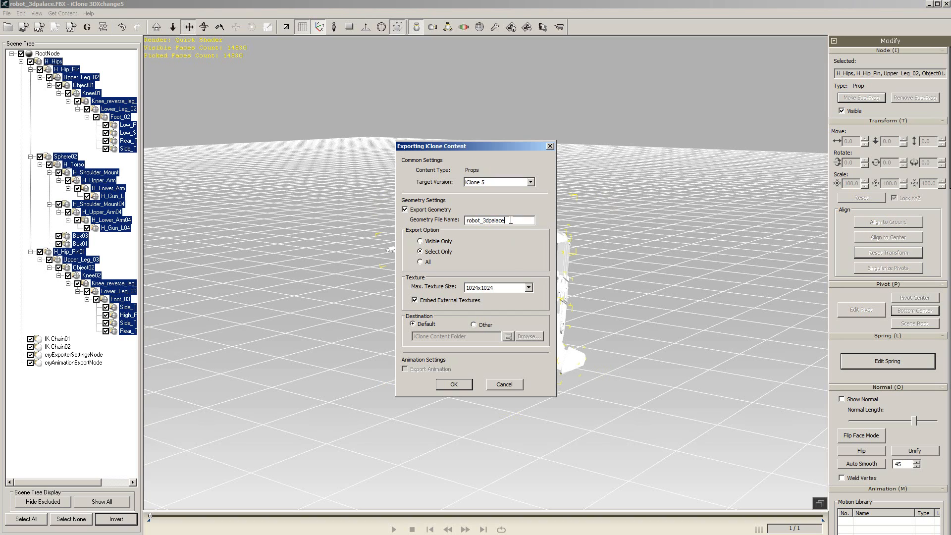
{"action": "left_click_drag", "start_coordinate": [510, 220], "coordinate": [488, 225]}
{"action": "left_click", "coordinate": [454, 388]}
{"action": "left_click", "coordinate": [498, 293]}
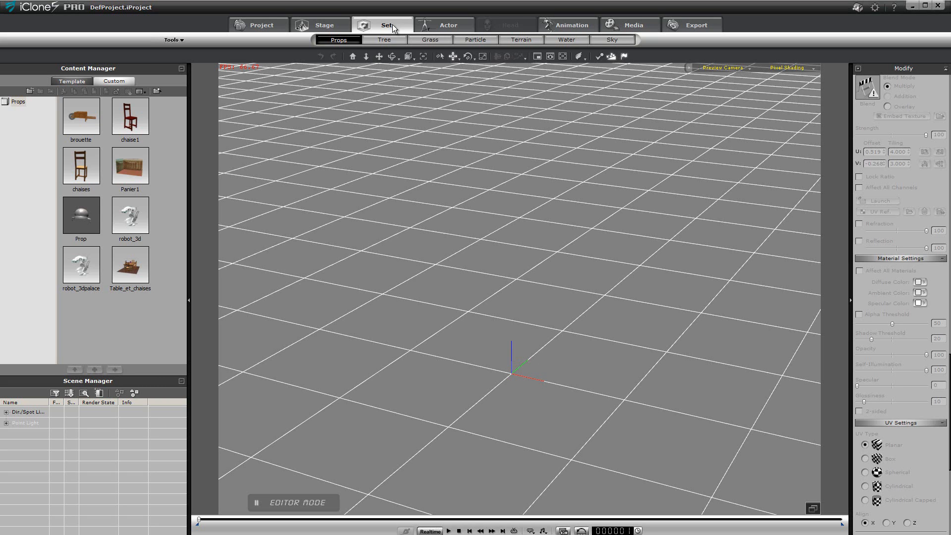
Switch to iClone 5 and load the custom prop robot_3d into the scene
{"action": "double_click", "coordinate": [129, 219]}
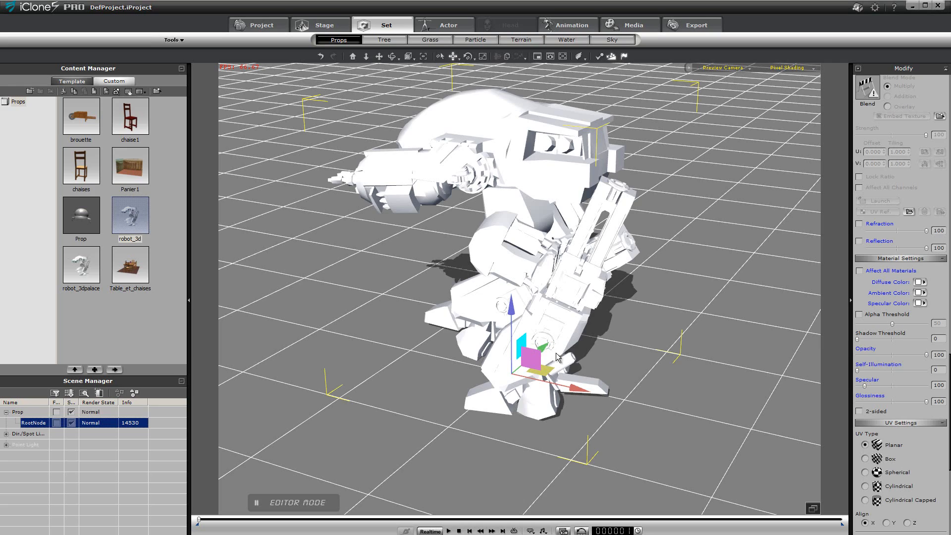
{"action": "key", "text": "x"}
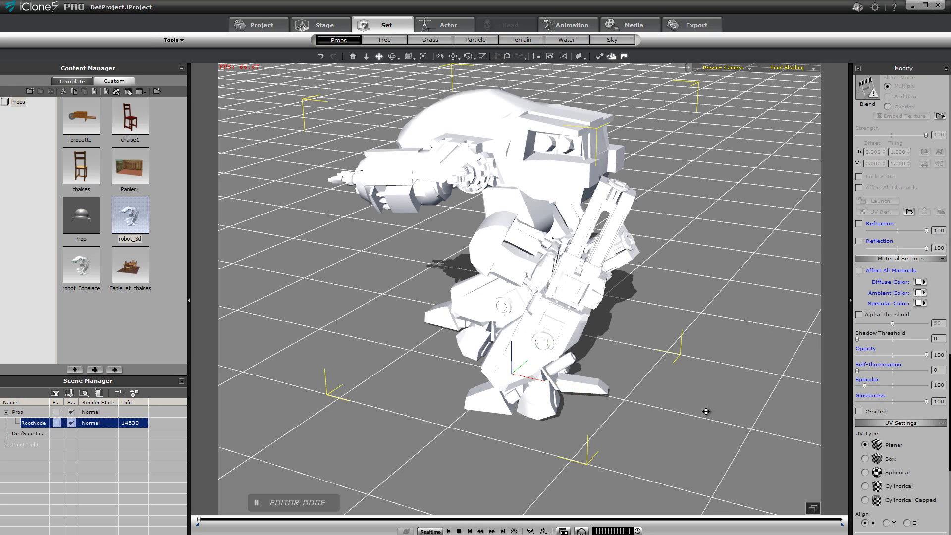
{"action": "mouse_move", "coordinate": [706, 413]}
{"action": "left_mouse_down"}
{"action": "mouse_move", "coordinate": [738, 401]}
{"action": "mouse_move", "coordinate": [694, 422]}
{"action": "mouse_move", "coordinate": [736, 433]}
{"action": "mouse_move", "coordinate": [614, 451]}
{"action": "mouse_move", "coordinate": [698, 440]}
{"action": "mouse_move", "coordinate": [702, 412]}
{"action": "left_mouse_up"}
{"action": "scroll", "coordinate": [702, 412], "scroll_direction": "down", "scroll_amount": 5}
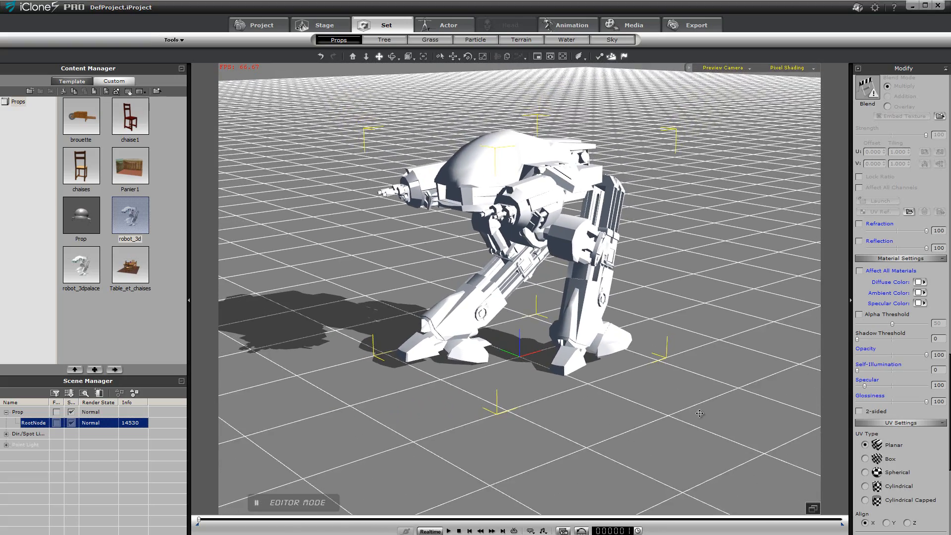
Add the custom character Avatar1 and move it in front of the robot to about X -180, Y 105
{"action": "left_click", "coordinate": [461, 27]}
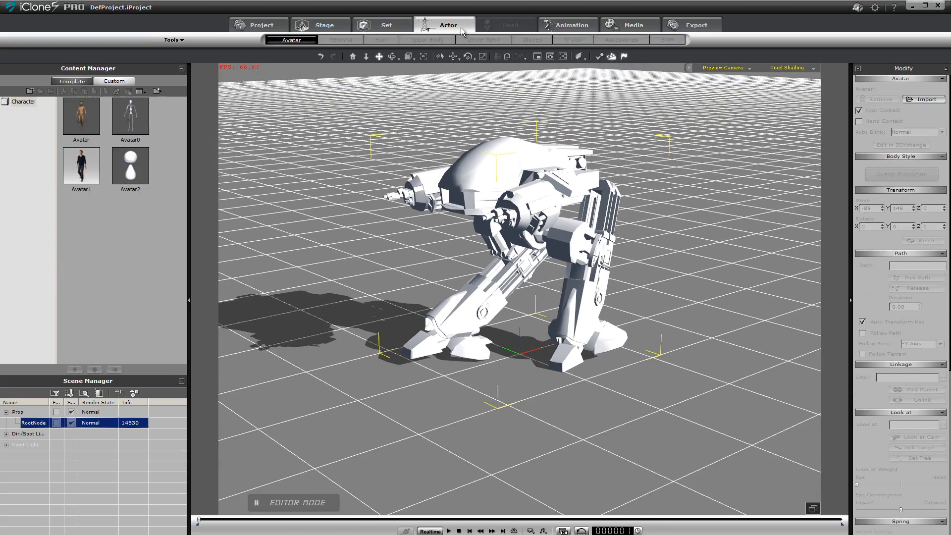
{"action": "double_click", "coordinate": [85, 168]}
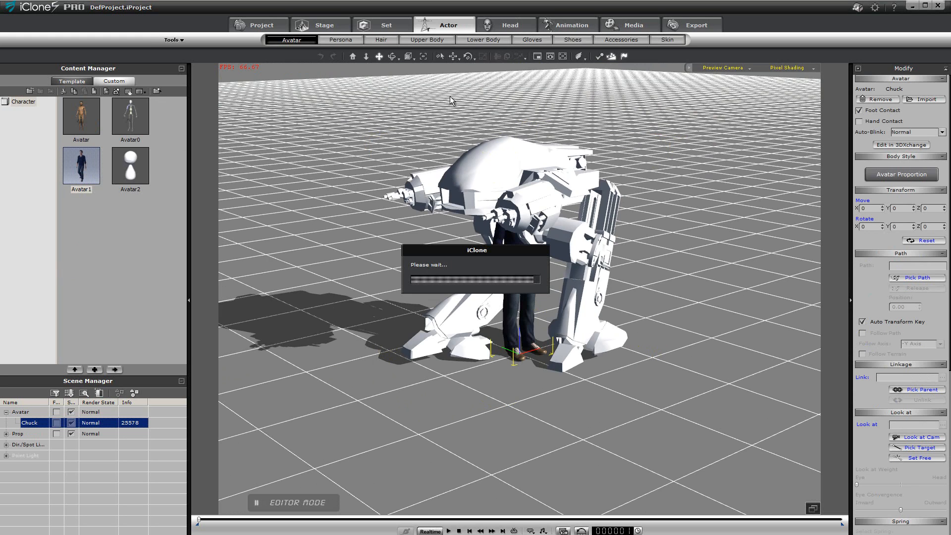
{"action": "left_click", "coordinate": [454, 57]}
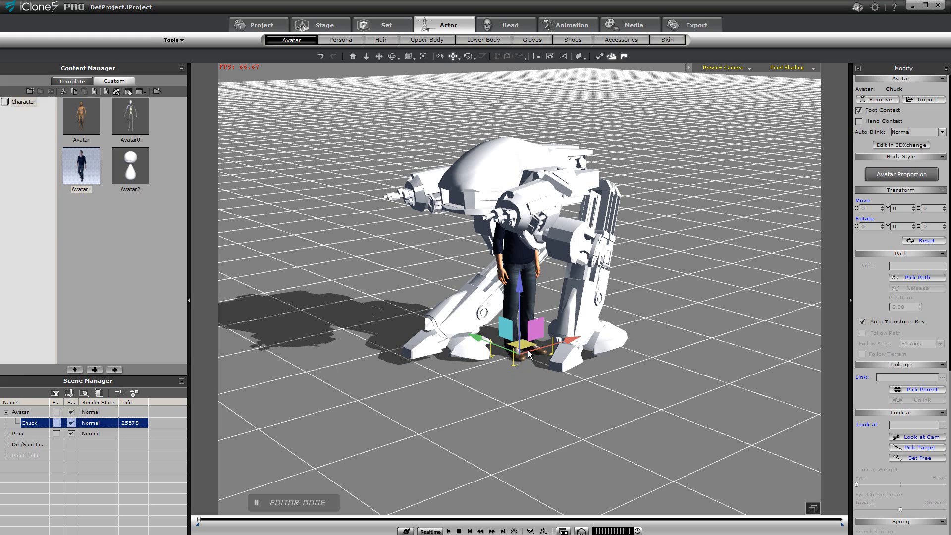
{"action": "left_click_drag", "start_coordinate": [526, 345], "coordinate": [336, 354]}
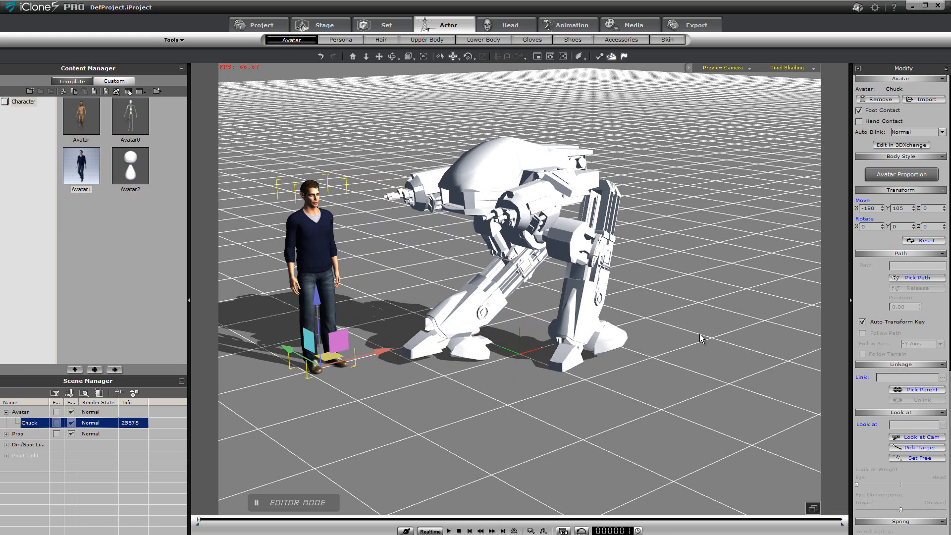
With the robot prop open in 3DXchange5, pick Knee_reverse_leg_part01 and make it a sub-prop
{"action": "left_click", "coordinate": [498, 165]}
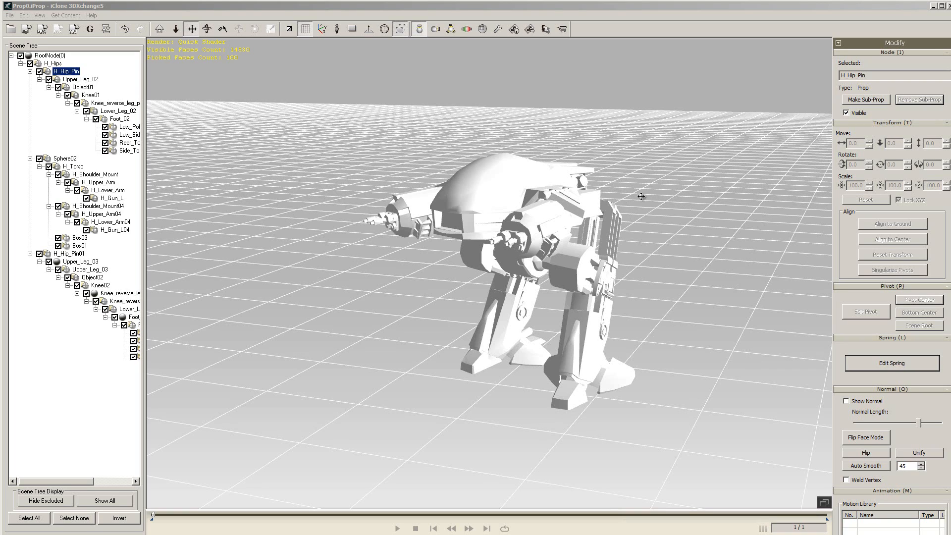
{"action": "left_click", "coordinate": [617, 225]}
{"action": "key", "text": "q"}
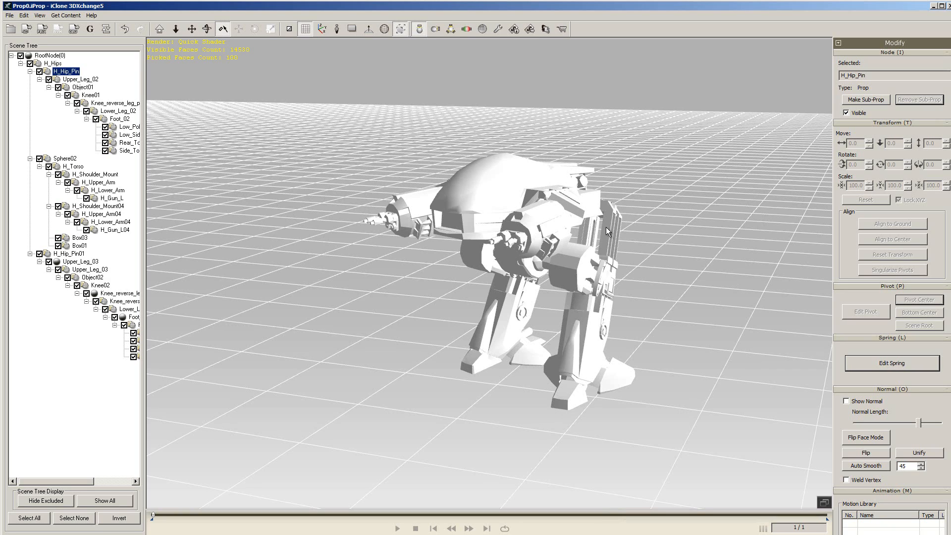
{"action": "left_click", "coordinate": [611, 225]}
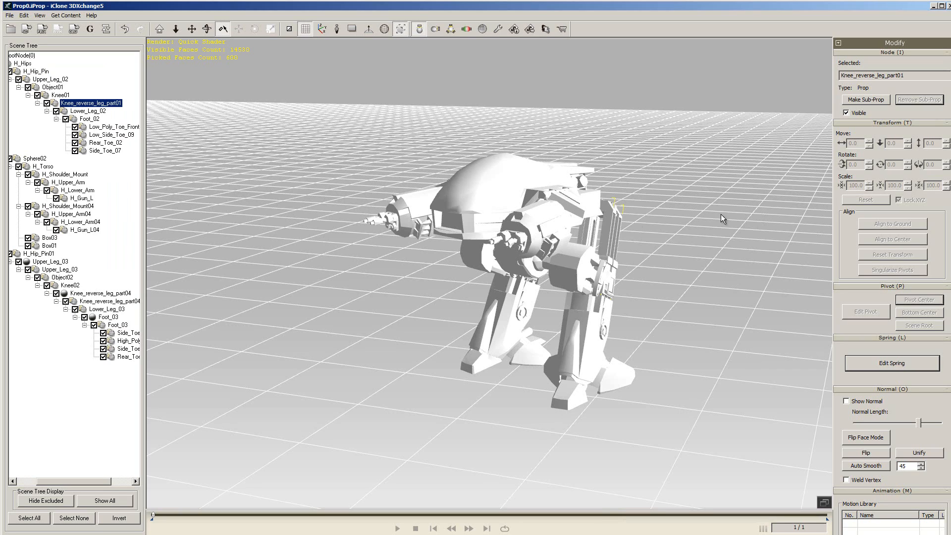
{"action": "left_click", "coordinate": [870, 103]}
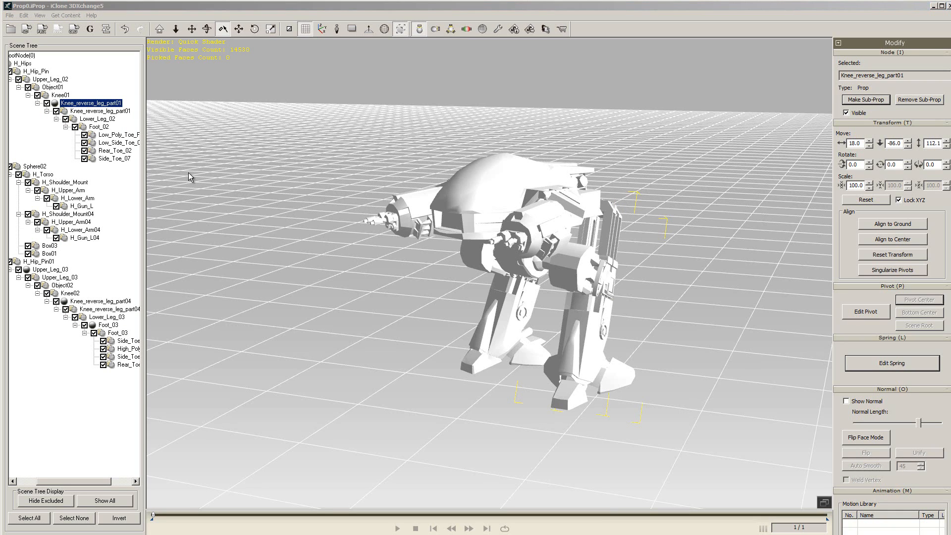
Hide and show the Knee_reverse_leg_part01 sub-prop twice to check which leg parts belong to it
{"action": "left_click", "coordinate": [47, 103]}
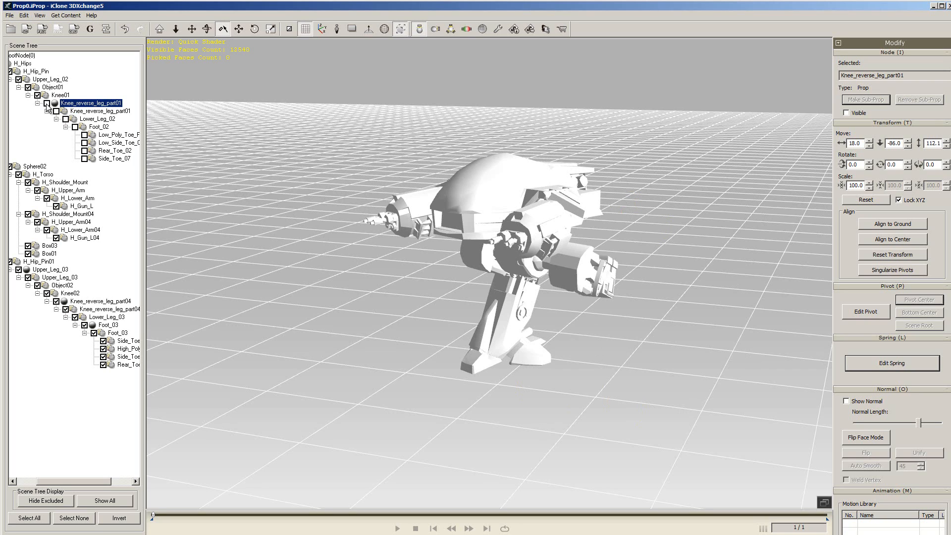
{"action": "left_click", "coordinate": [46, 105]}
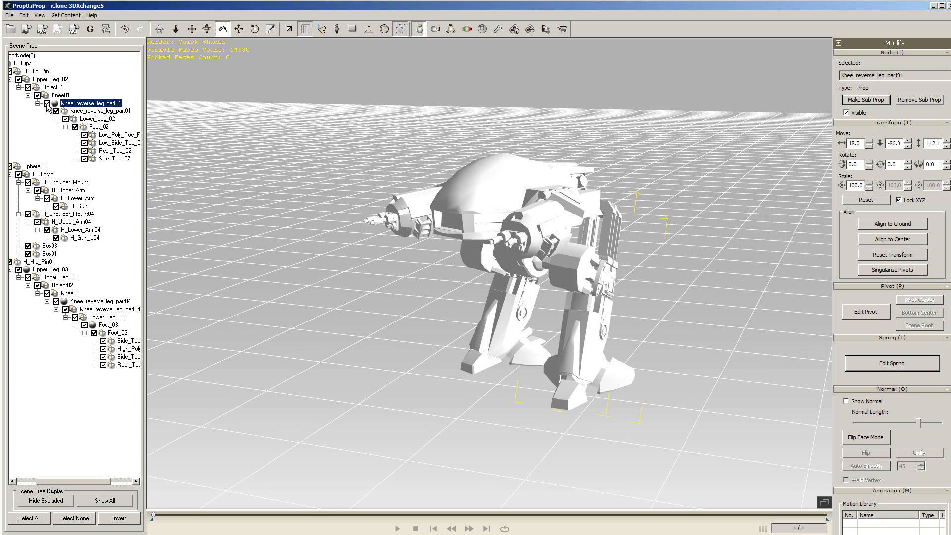
{"action": "left_click", "coordinate": [47, 105]}
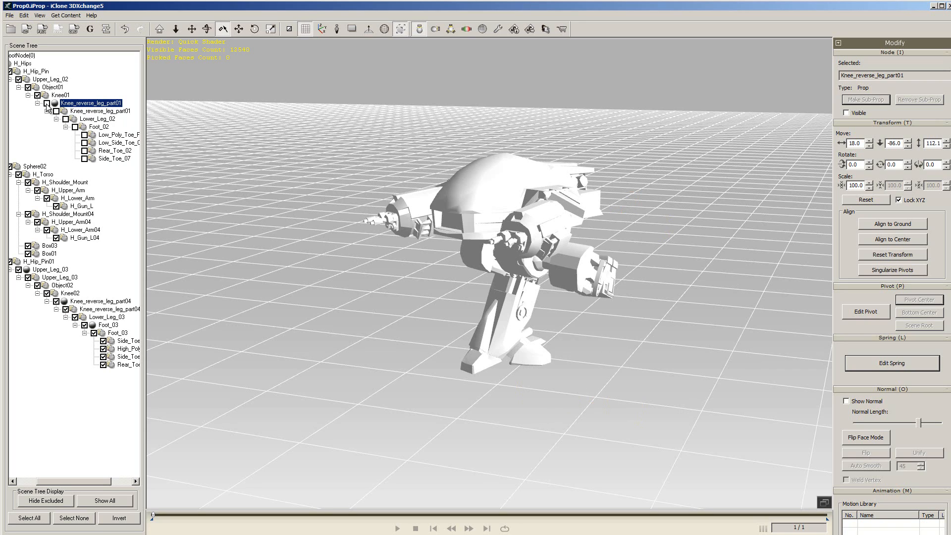
{"action": "left_click", "coordinate": [47, 104]}
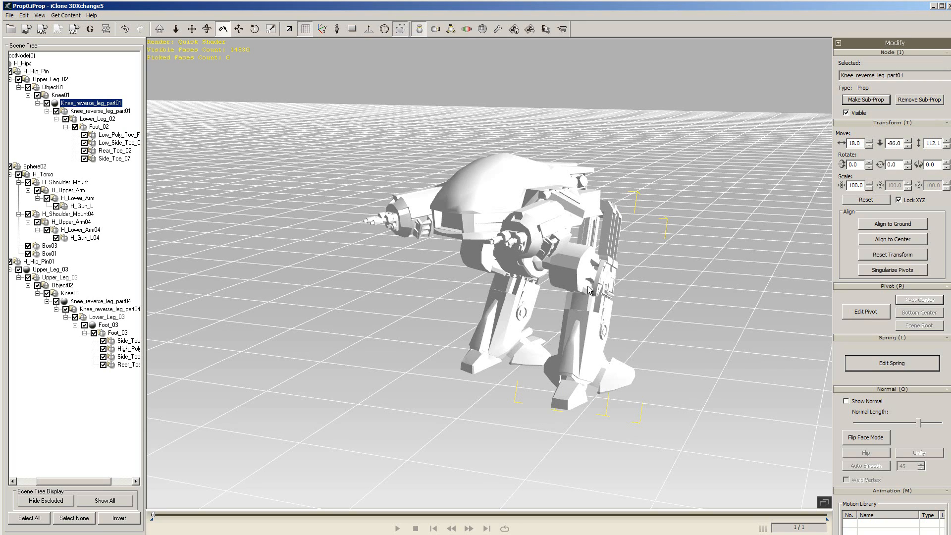
Move the Knee_reverse_leg_part01 sub-prop away from the robot's body to about X 8.1, Y -183
{"action": "left_click", "coordinate": [240, 30]}
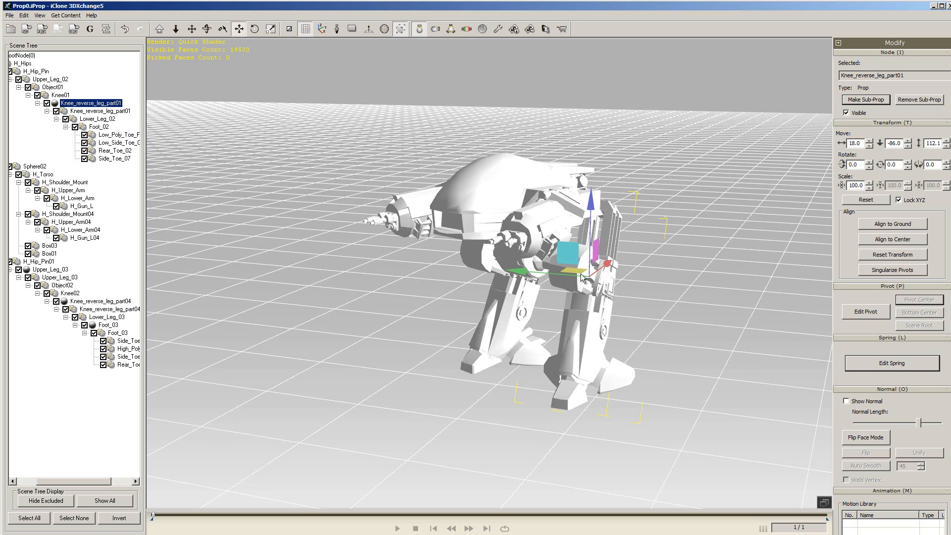
{"action": "left_click_drag", "start_coordinate": [578, 276], "coordinate": [677, 286]}
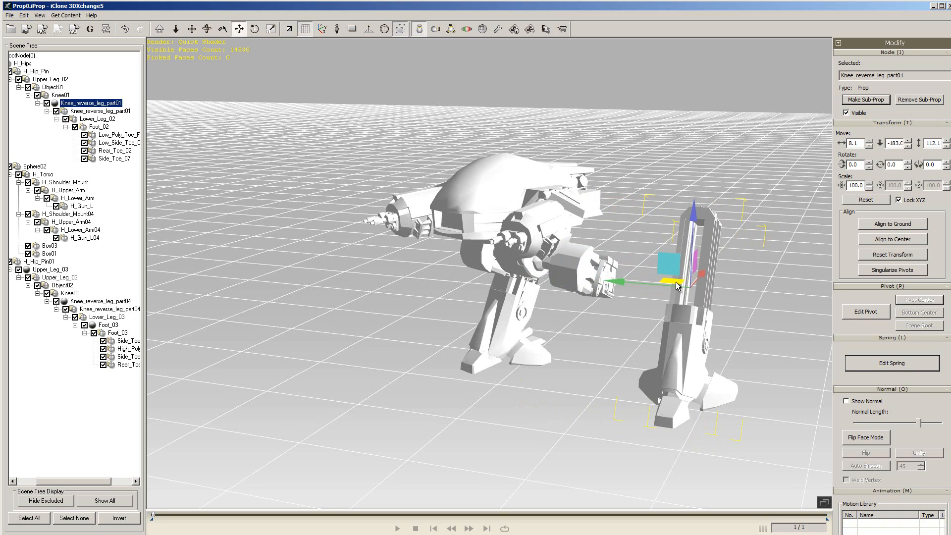
Undo the last move of the Knee_reverse_leg_part01 sub-prop and clear the selection
{"action": "left_click", "coordinate": [126, 30]}
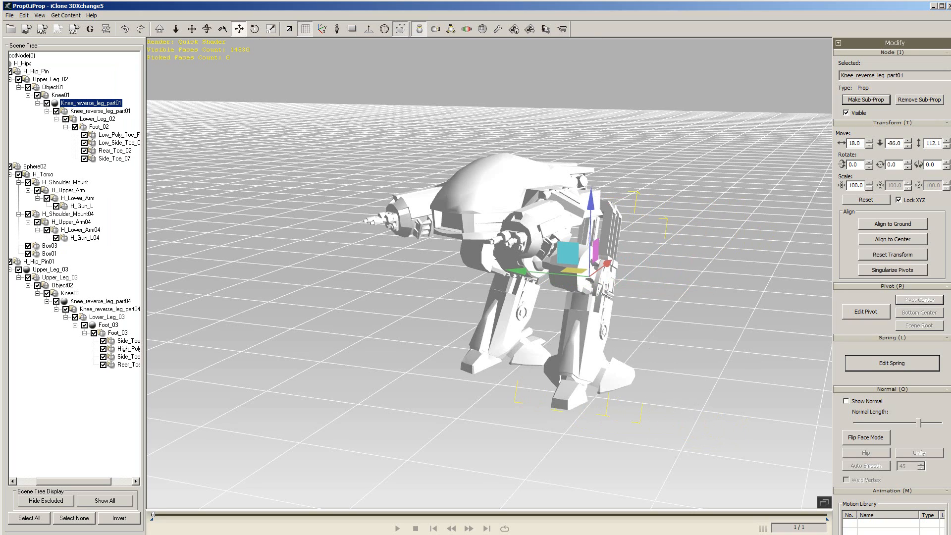
{"action": "left_click", "coordinate": [700, 357]}
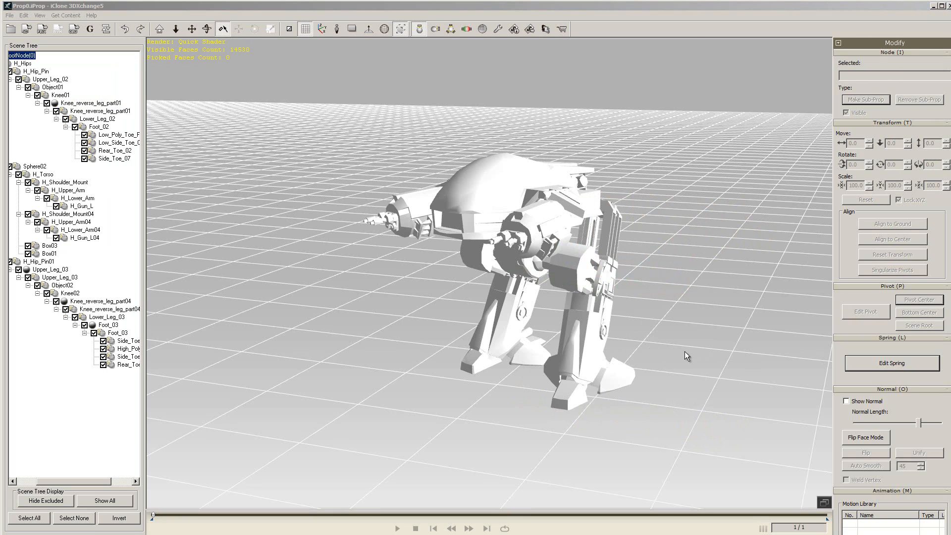
Make Upper_Leg_02 a sub-prop, and hide and show it once to check which leg parts belong to it
{"action": "left_click", "coordinate": [560, 264]}
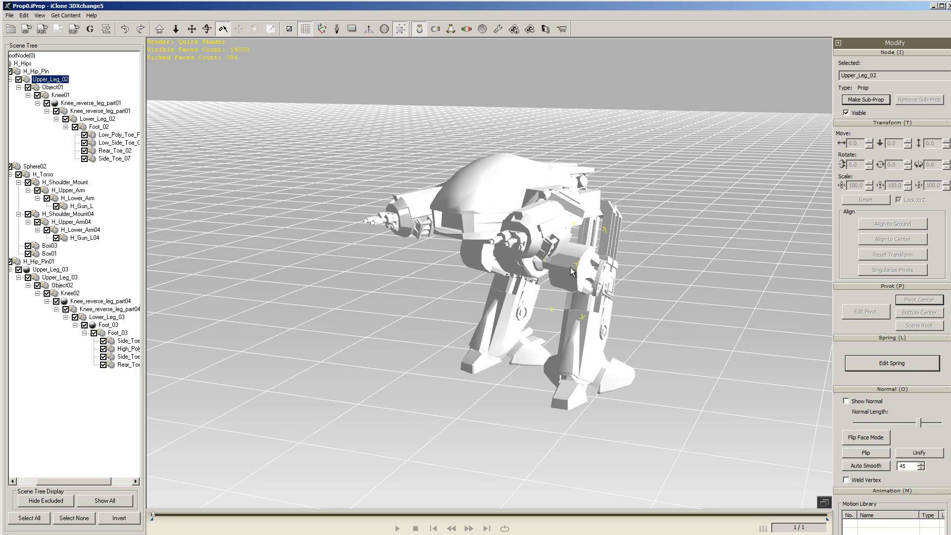
{"action": "left_click", "coordinate": [867, 101]}
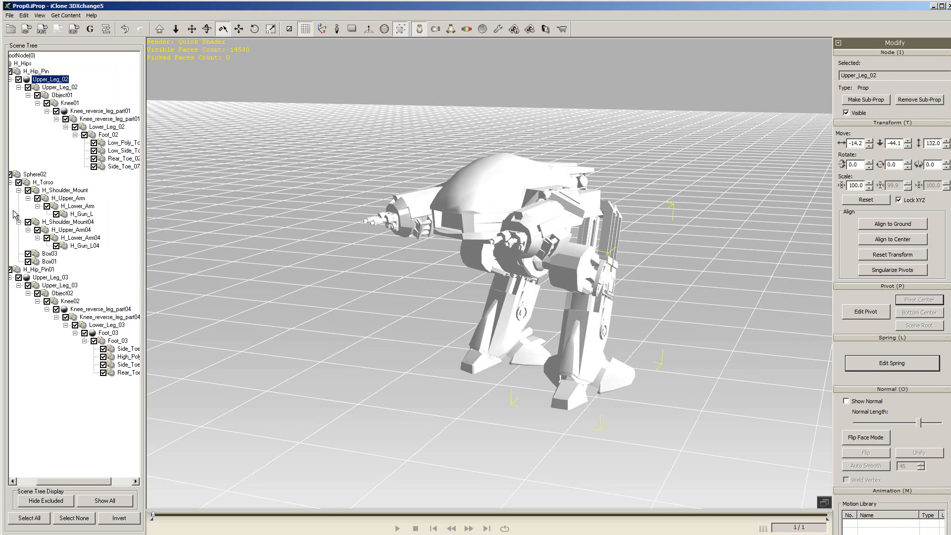
{"action": "left_click", "coordinate": [18, 80]}
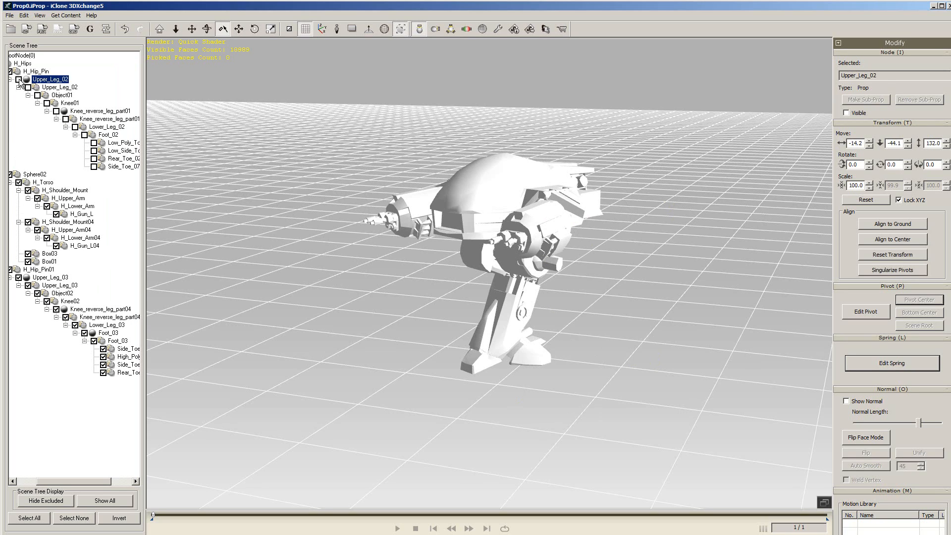
{"action": "left_click", "coordinate": [18, 80]}
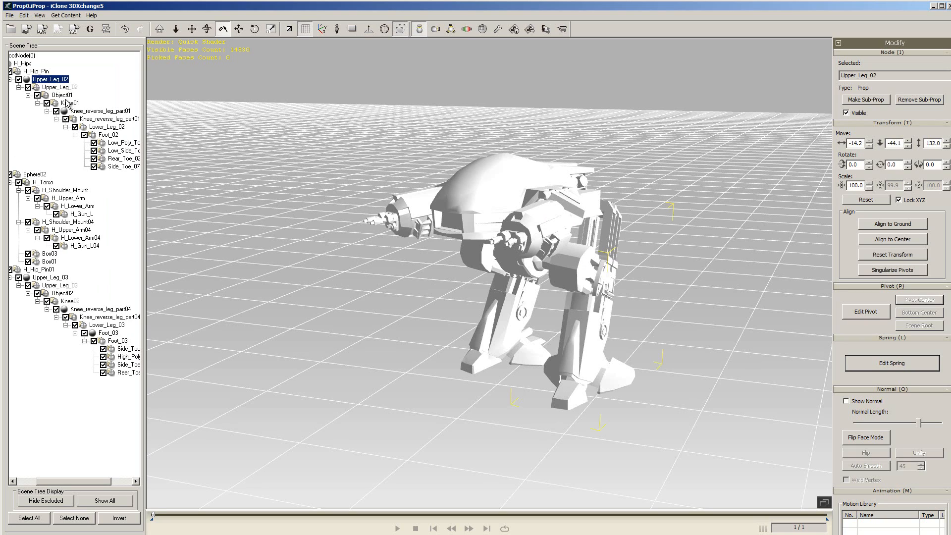
Try rotating the Upper_Leg_02 sub-prop by about 24.4 degrees, undo the rotation and clear the selection
{"action": "left_click", "coordinate": [255, 29]}
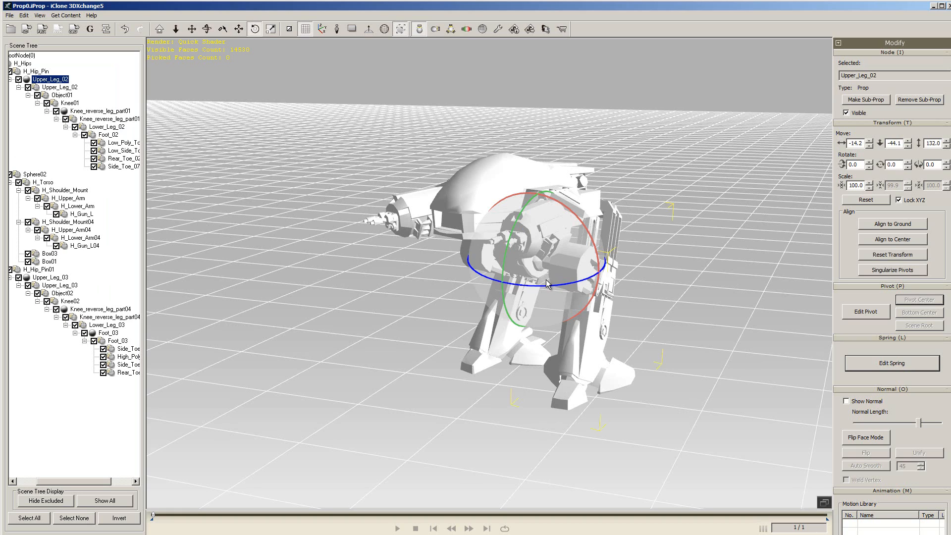
{"action": "mouse_move", "coordinate": [507, 248]}
{"action": "left_mouse_down"}
{"action": "mouse_move", "coordinate": [509, 224]}
{"action": "mouse_move", "coordinate": [511, 236]}
{"action": "left_mouse_up"}
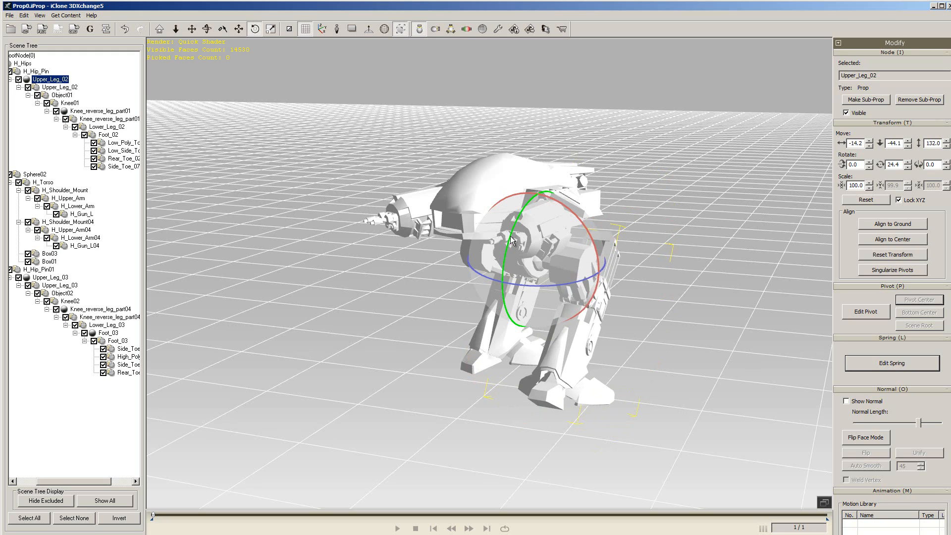
{"action": "left_click", "coordinate": [124, 29]}
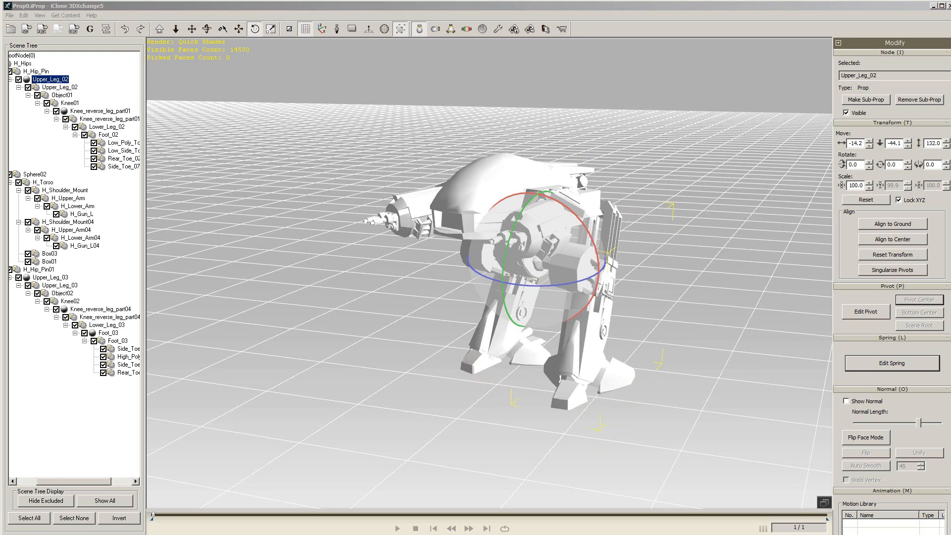
{"action": "left_click", "coordinate": [602, 443]}
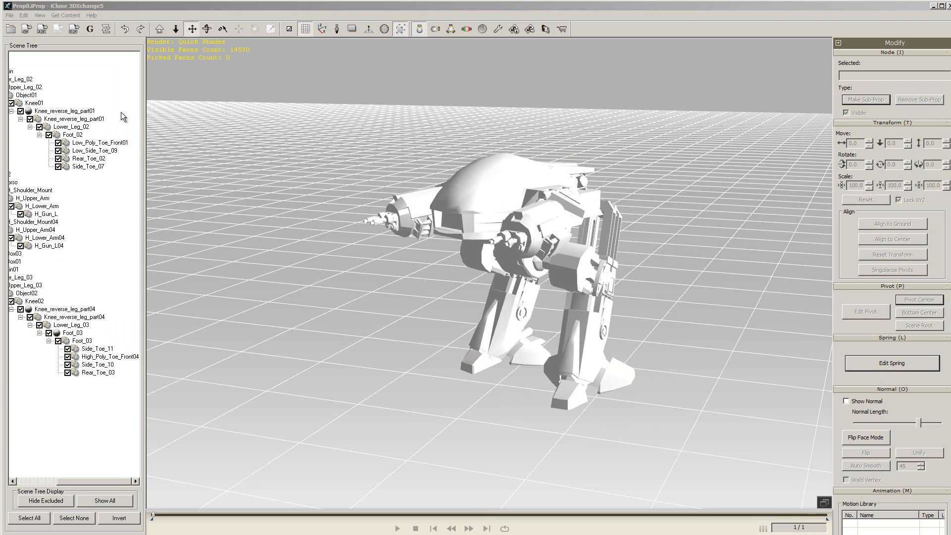
Make Foot_02 under Lower_Leg_02 a sub-prop and test its rotation
{"action": "left_click", "coordinate": [72, 135]}
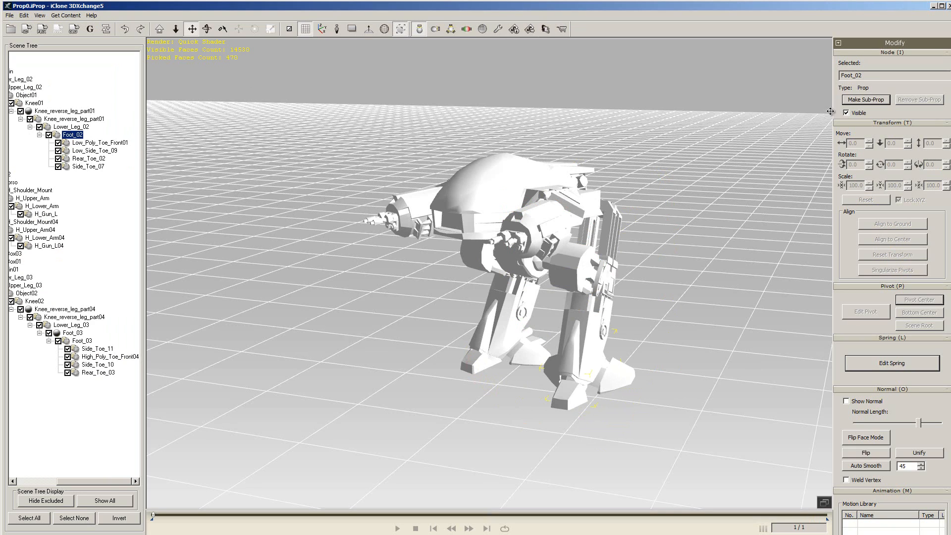
{"action": "left_click", "coordinate": [868, 102]}
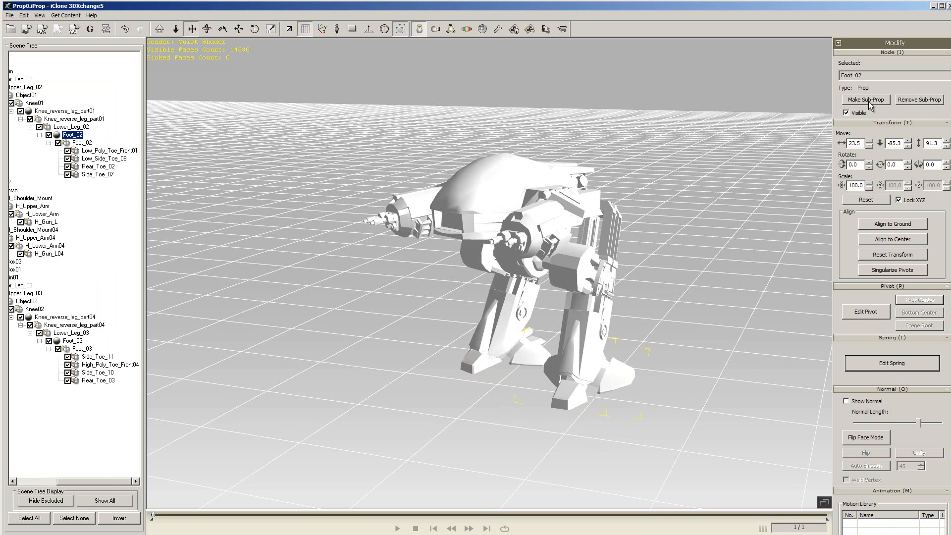
{"action": "left_click", "coordinate": [255, 29]}
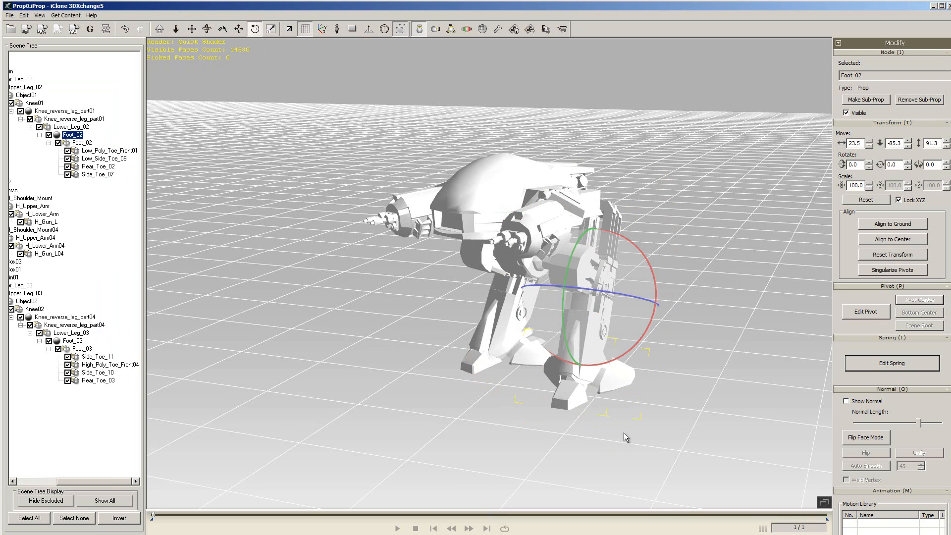
{"action": "mouse_move", "coordinate": [565, 336]}
{"action": "left_mouse_down"}
{"action": "mouse_move", "coordinate": [565, 323]}
{"action": "mouse_move", "coordinate": [566, 350]}
{"action": "mouse_move", "coordinate": [560, 331]}
{"action": "left_mouse_up"}
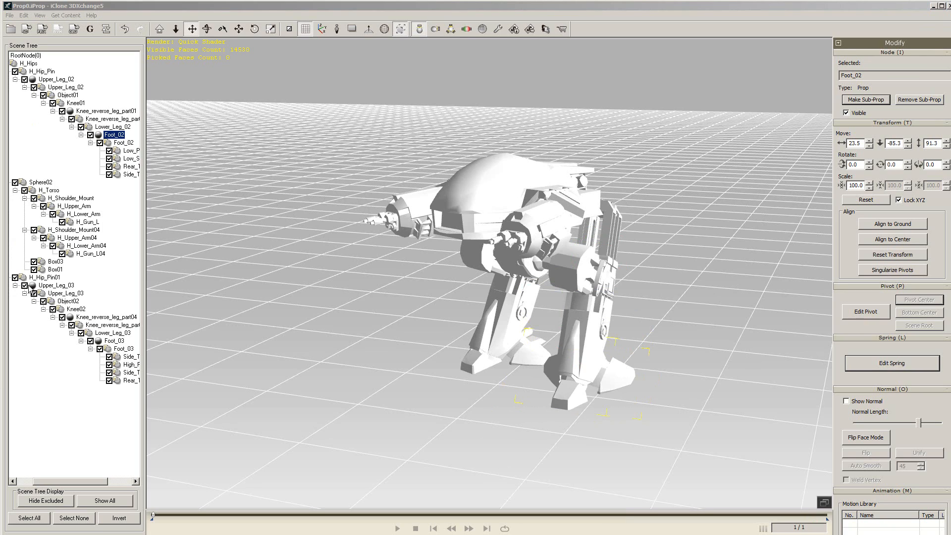
Select the Upper_Leg_03 sub-prop under H_Hip_Pin01 to inspect the other leg's hierarchy
{"action": "left_click", "coordinate": [61, 287]}
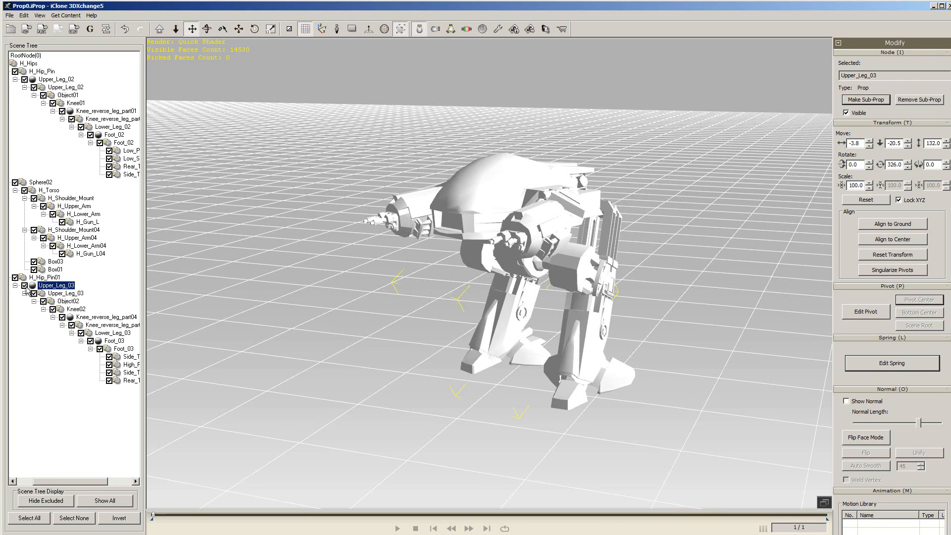
{"action": "left_click", "coordinate": [335, 134]}
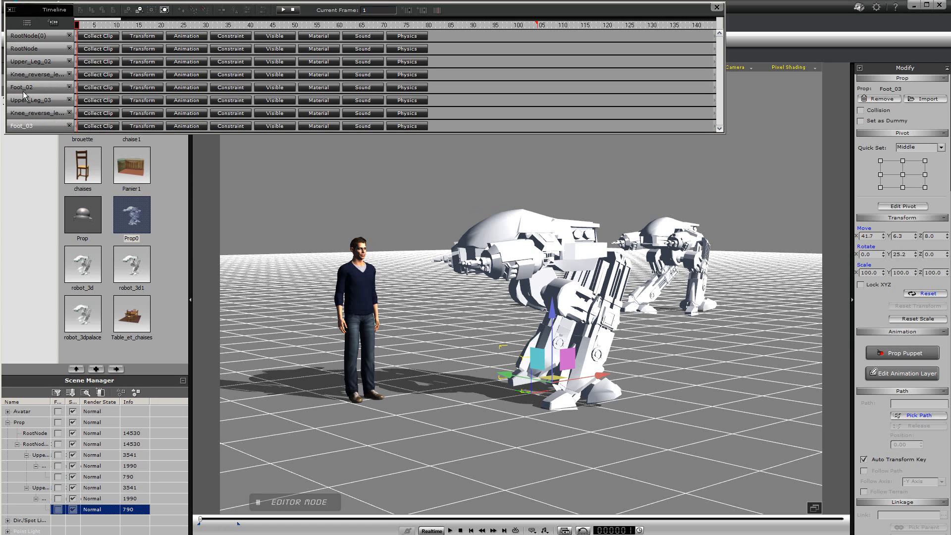
In iClone, show the Transform track of Upper_Leg_02 in the timeline, inspect the key at frame 25 and return to frame 1
{"action": "left_click", "coordinate": [147, 61]}
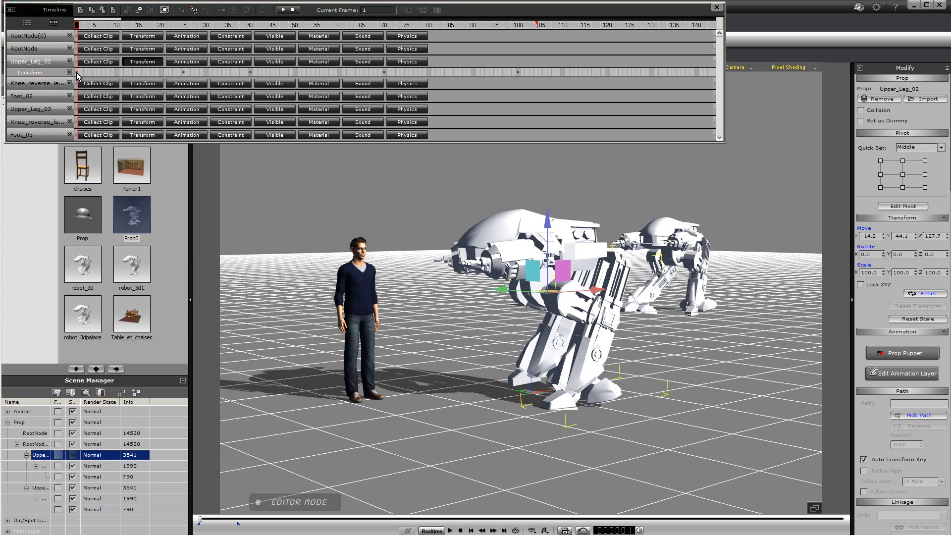
{"action": "left_click", "coordinate": [184, 25]}
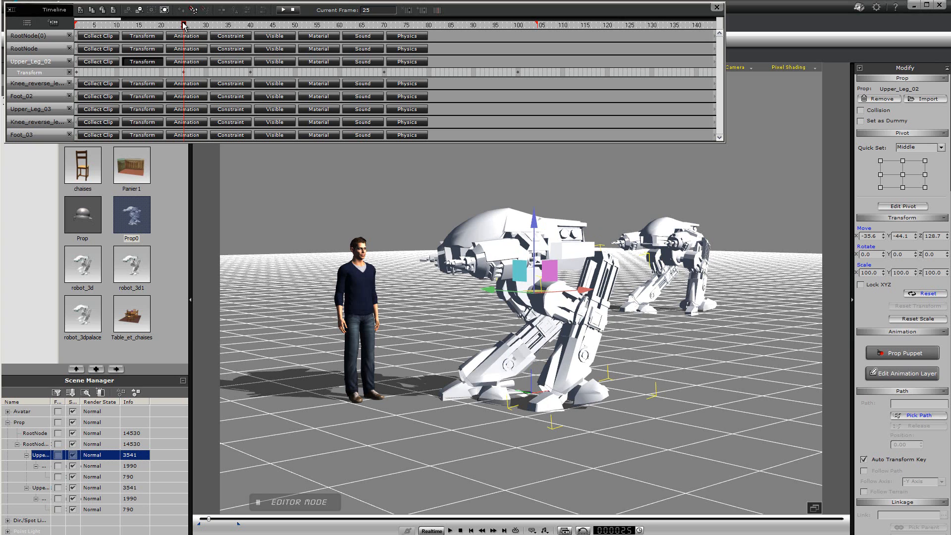
{"action": "left_click_drag", "start_coordinate": [183, 24], "coordinate": [76, 42]}
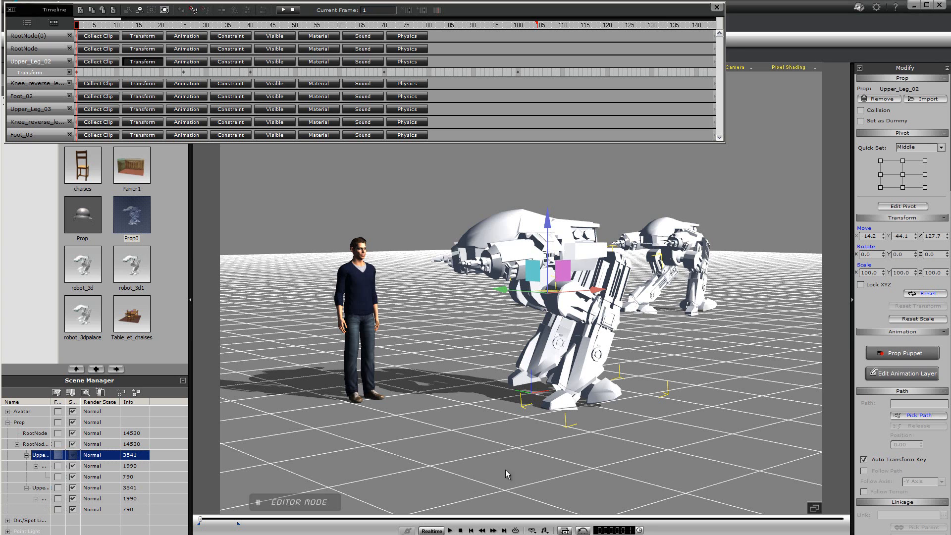
Play the robot's walking animation twice from frame 1, stopping it after each playback
{"action": "left_click", "coordinate": [450, 530]}
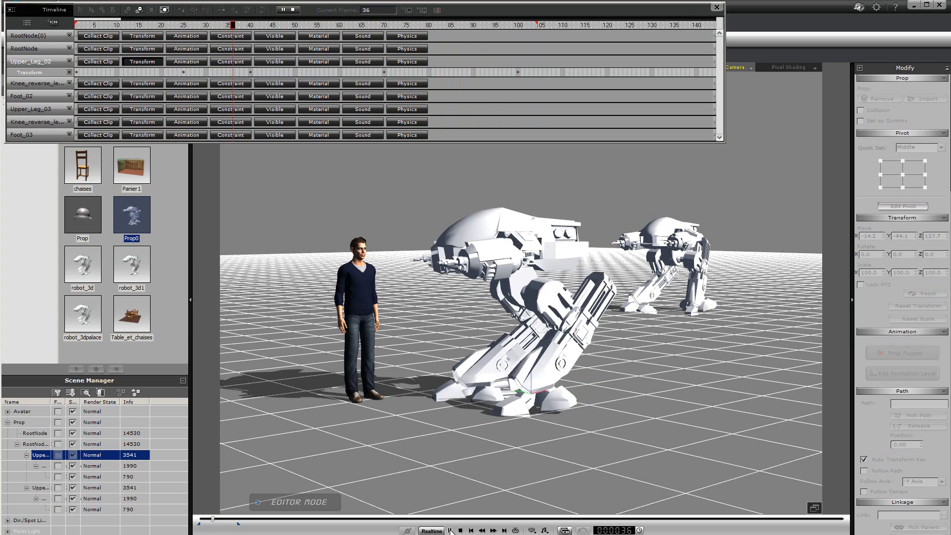
{"action": "left_click", "coordinate": [450, 530]}
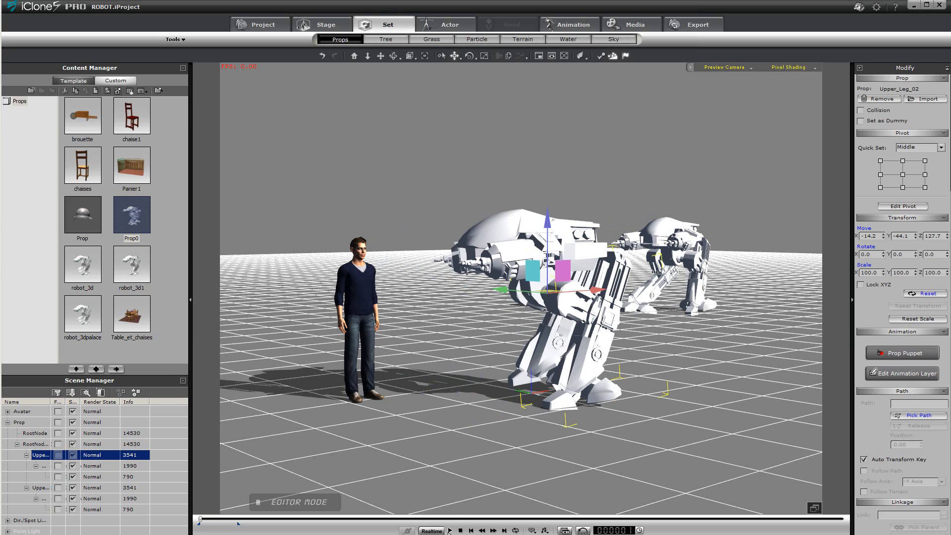
{"action": "left_click", "coordinate": [450, 531]}
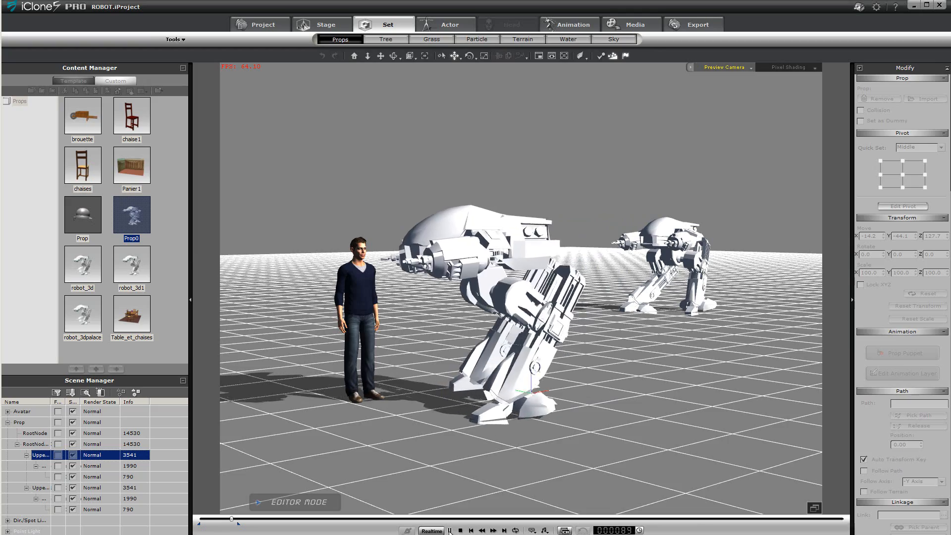
{"action": "left_click", "coordinate": [462, 530]}
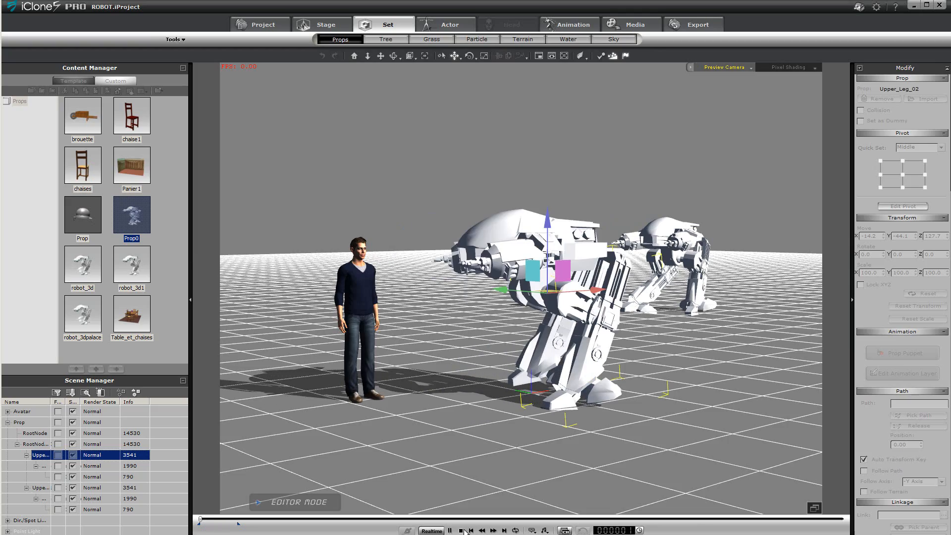